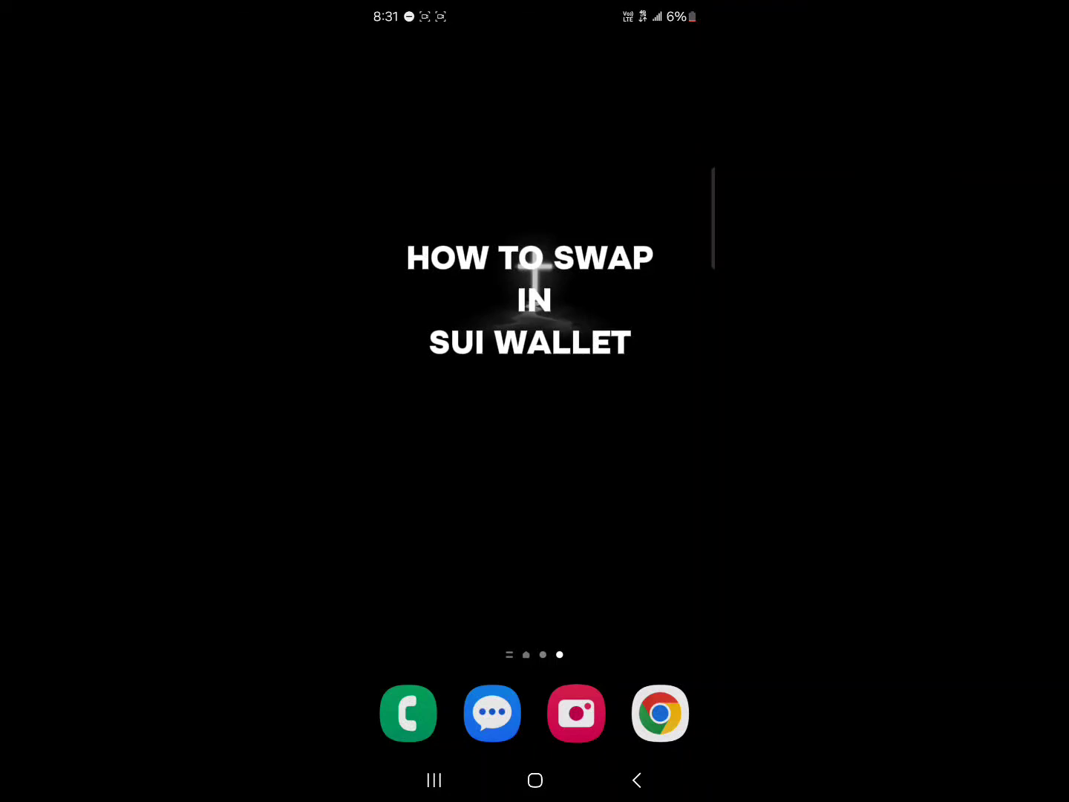
Launch Sui Wallet from the app drawer so its home screen with the portfolio appears.
drag(534, 543, 534, 293)
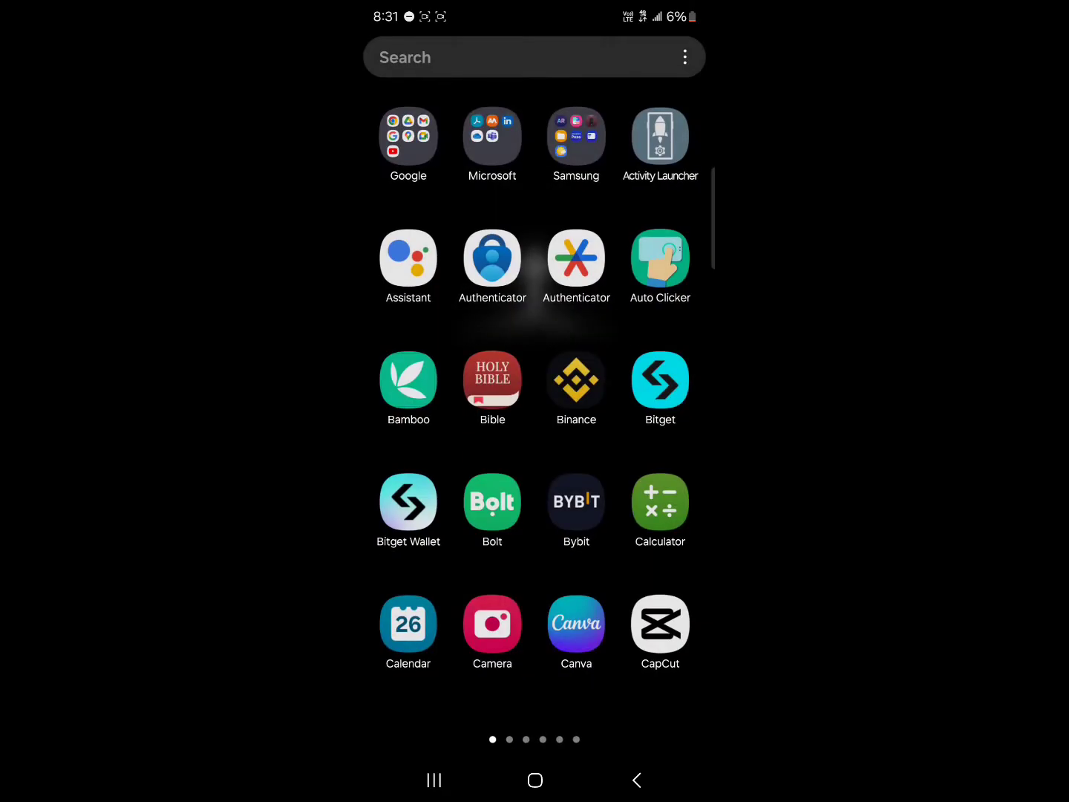
drag(635, 418, 434, 418)
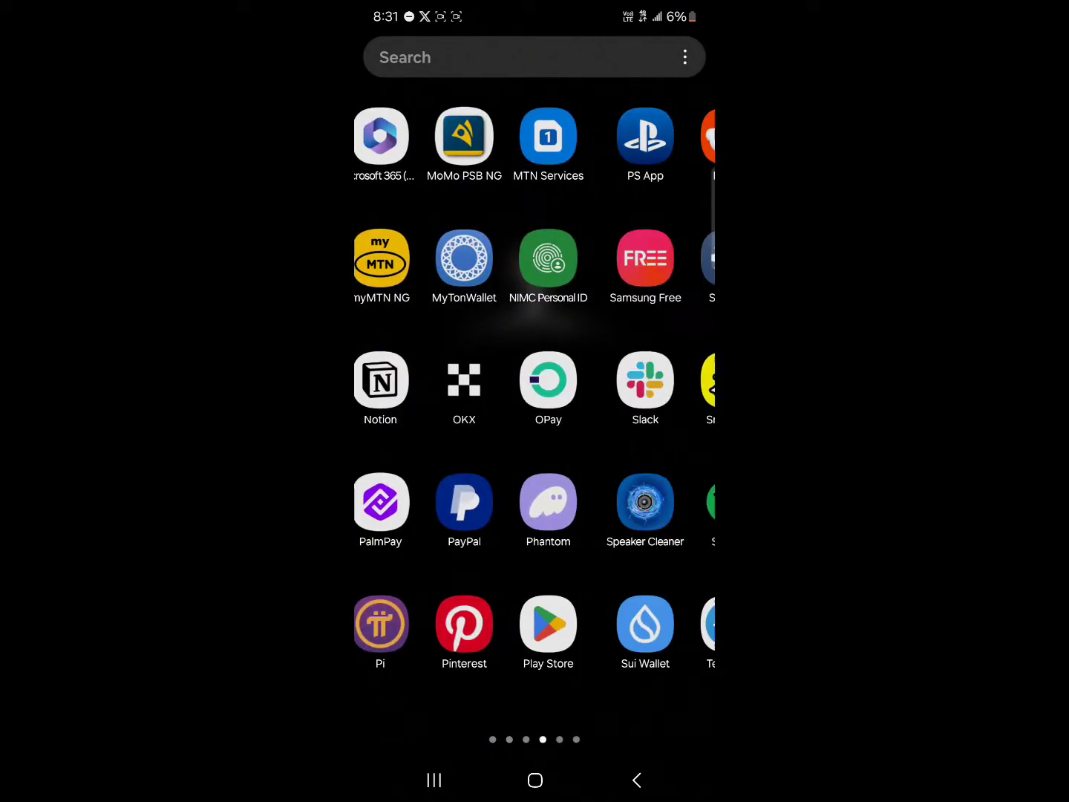
click(407, 625)
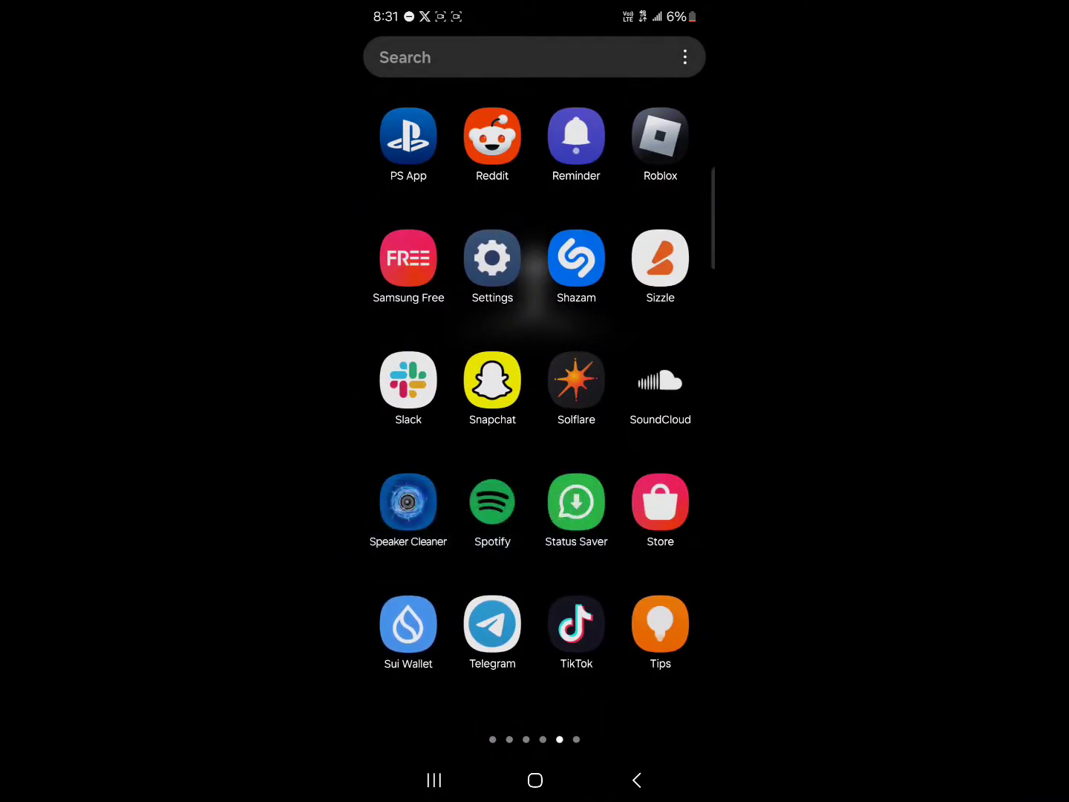
click(407, 624)
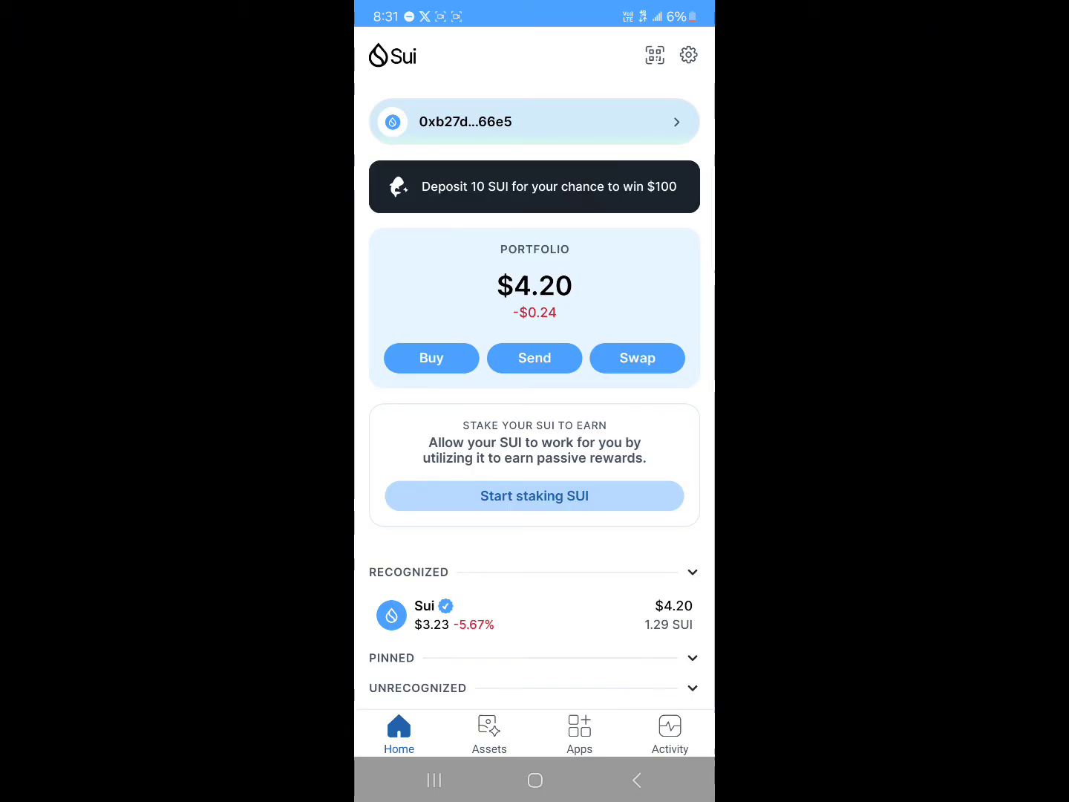
Start a new swap with SUI kept as the coin being sold.
click(637, 357)
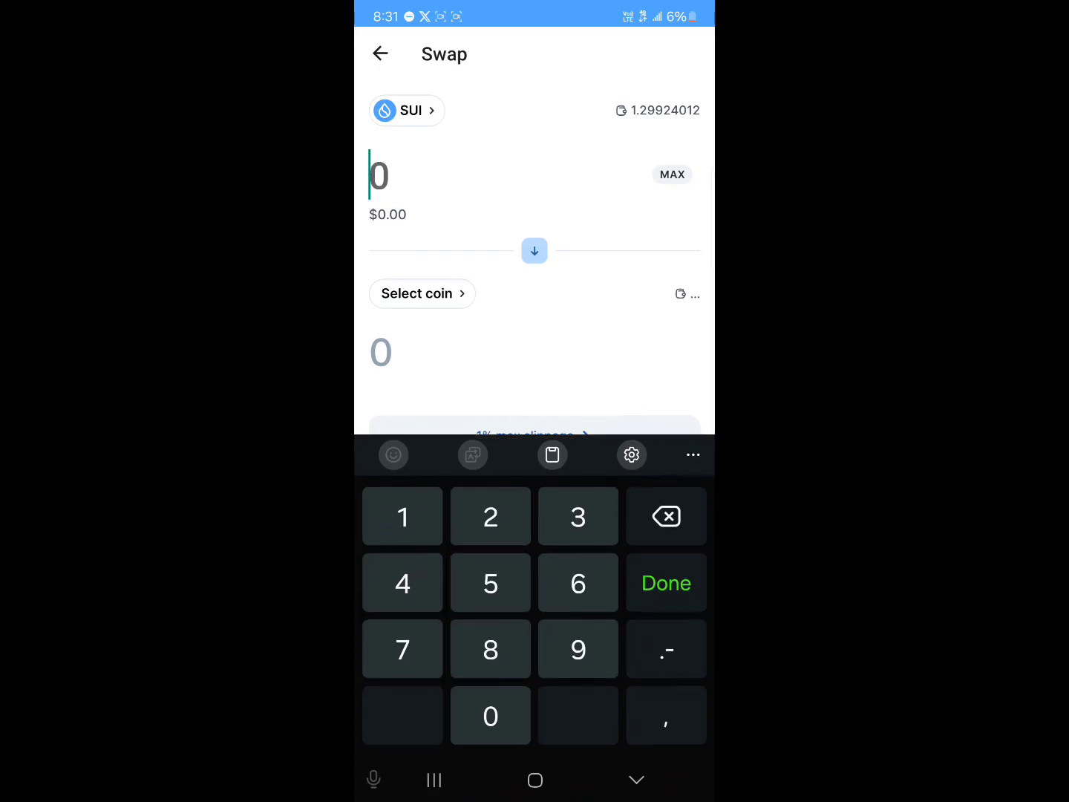
click(636, 779)
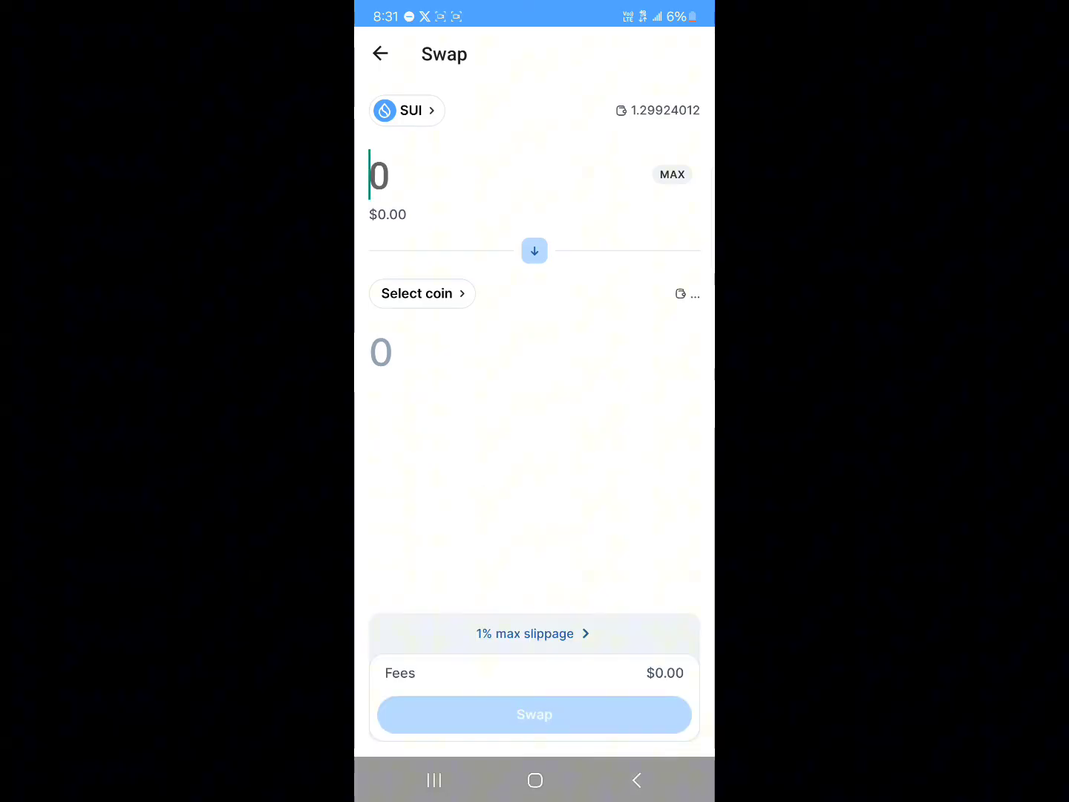
click(534, 250)
click(535, 250)
Choose Tether USD as the coin to receive and ready the SUI amount field.
click(421, 293)
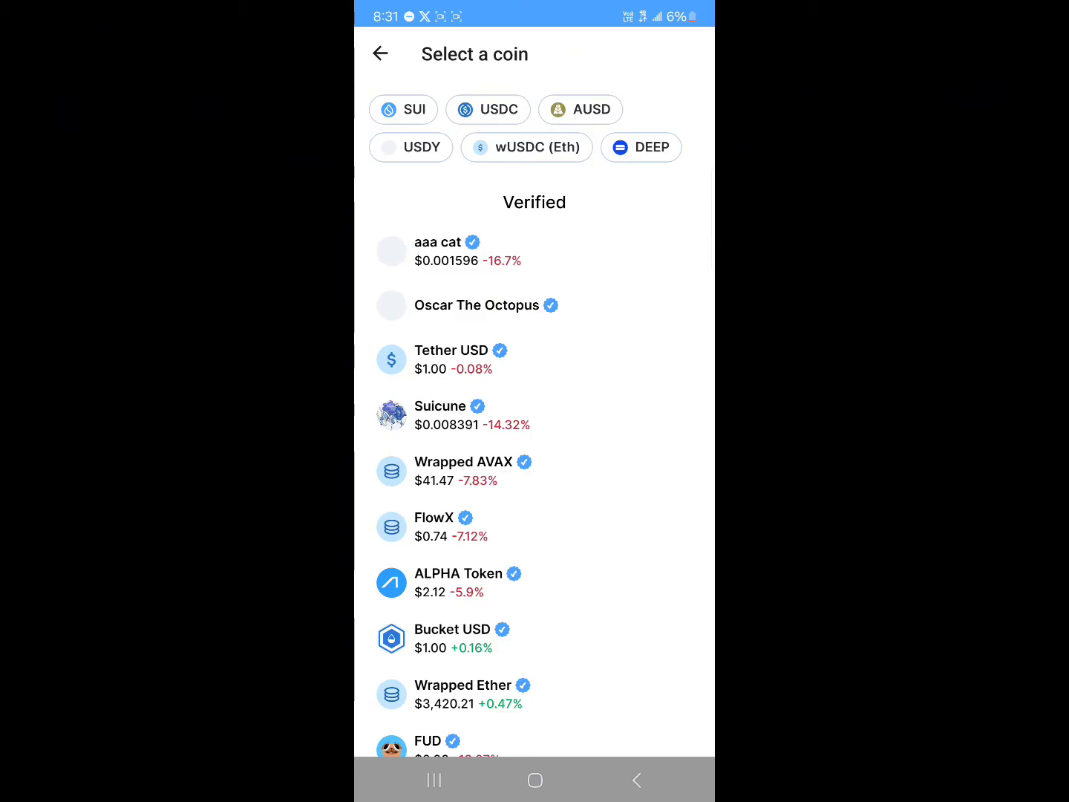
click(451, 358)
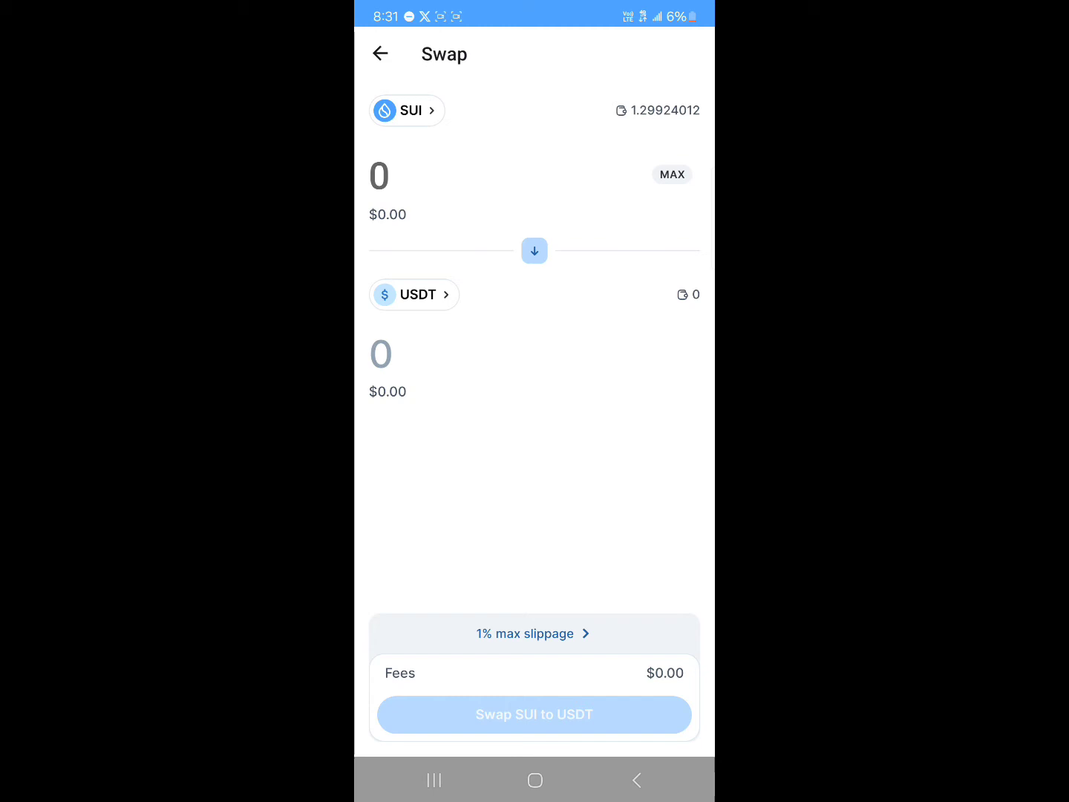
click(378, 175)
click(667, 583)
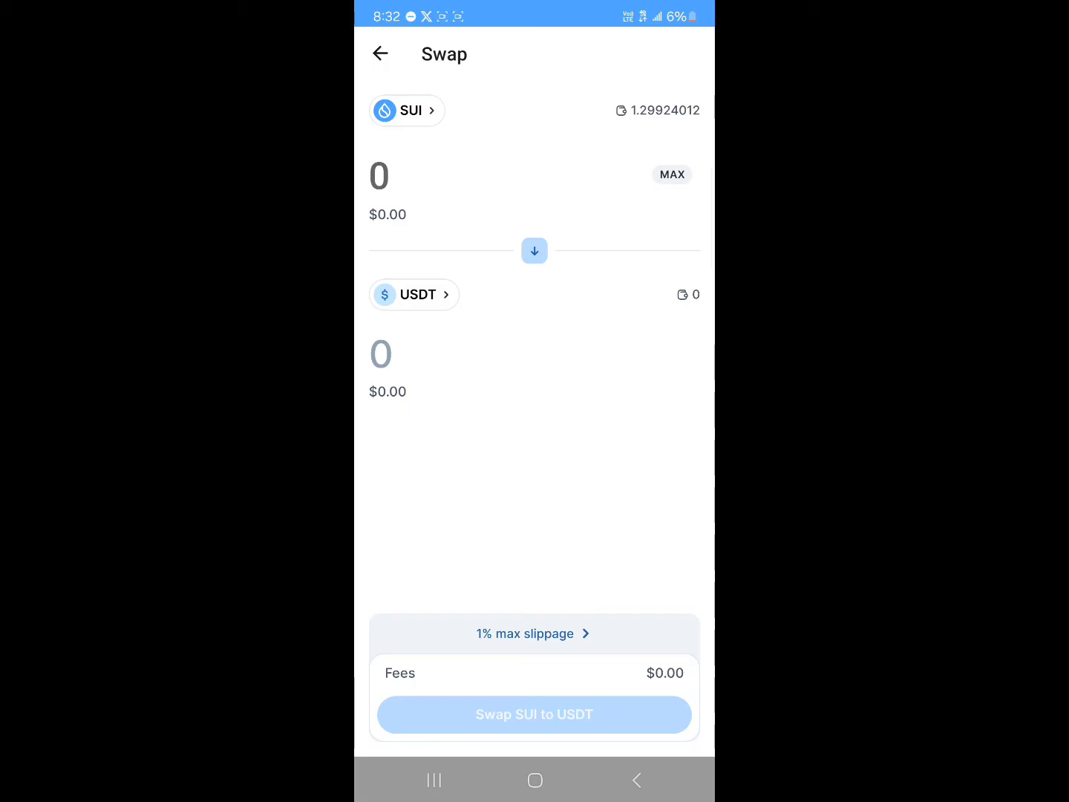
Enter 0.5 SUI as the amount and fetch the USDT quote.
click(380, 175)
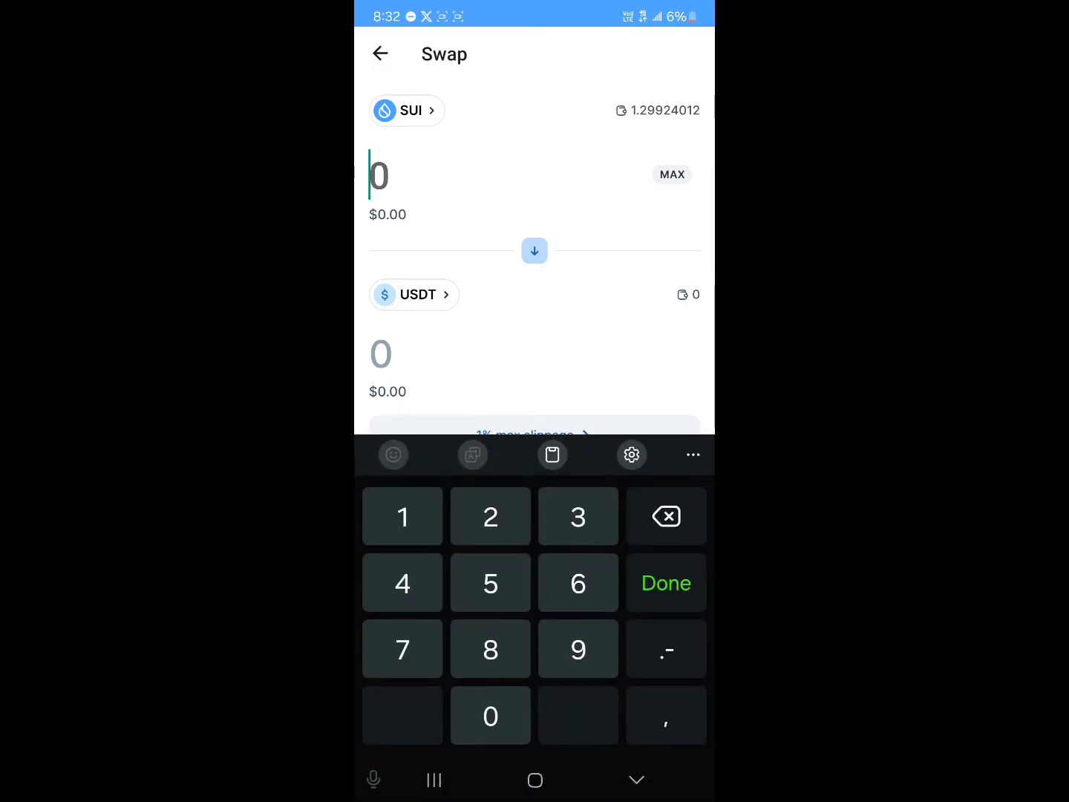
text(0)
click(665, 649)
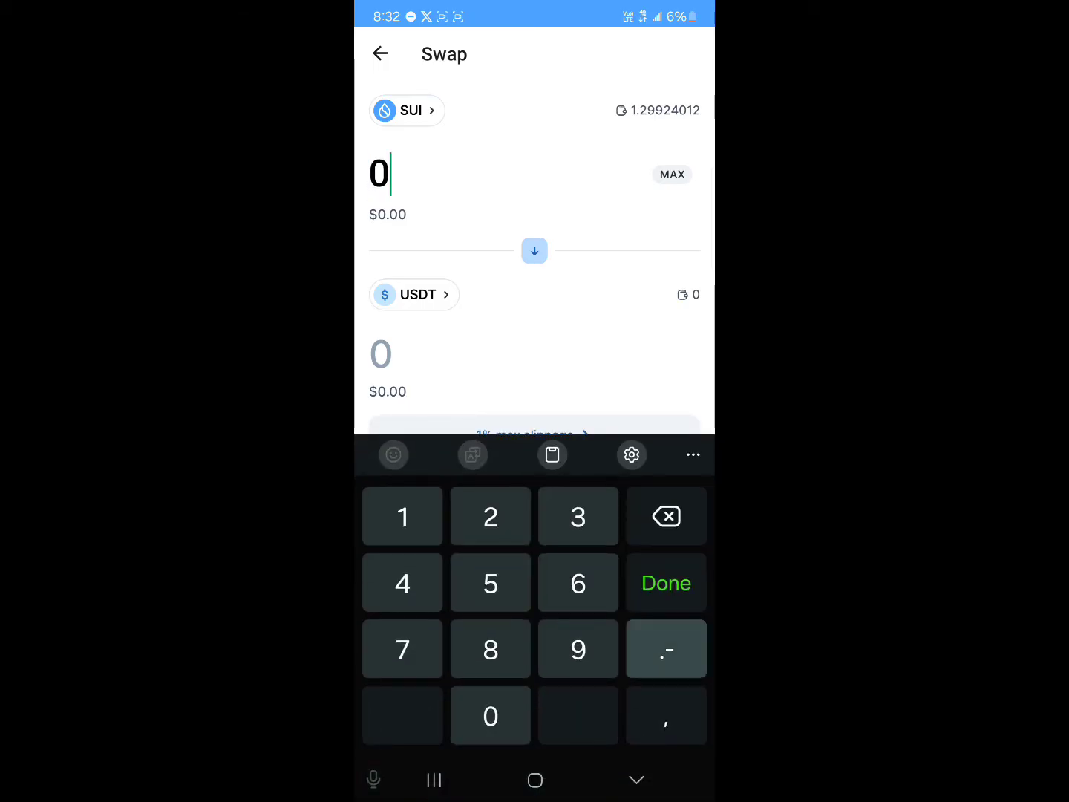
text(.)
click(490, 582)
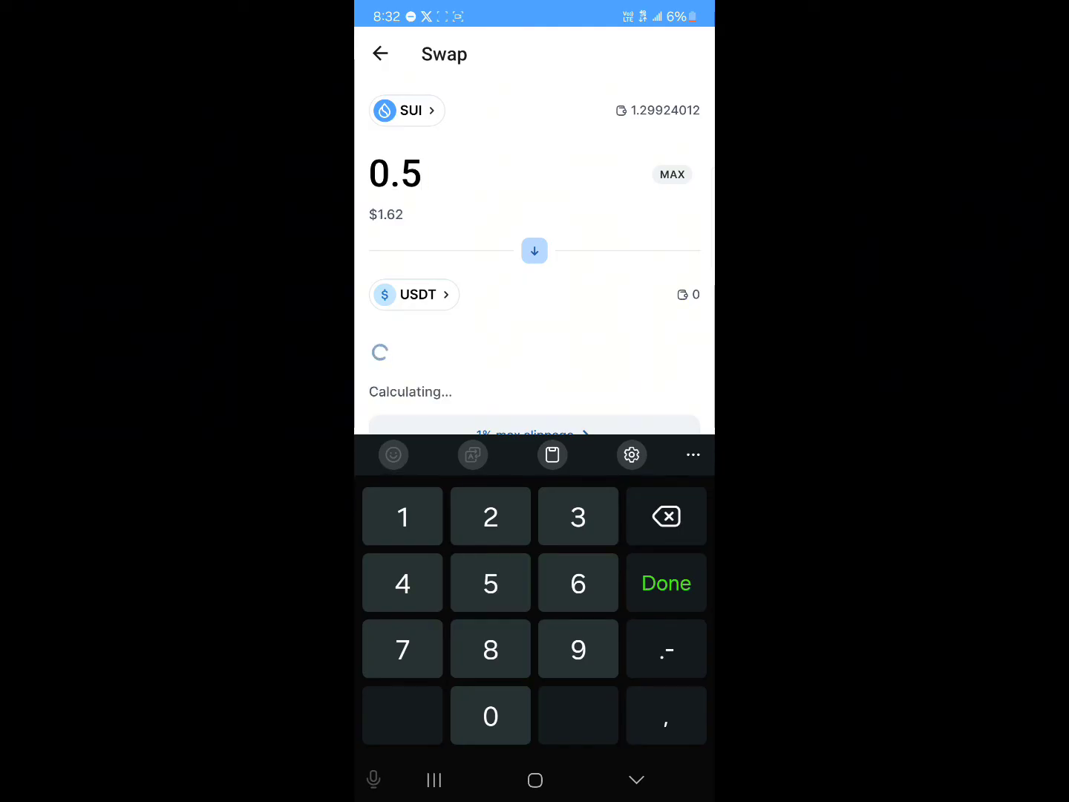
click(636, 779)
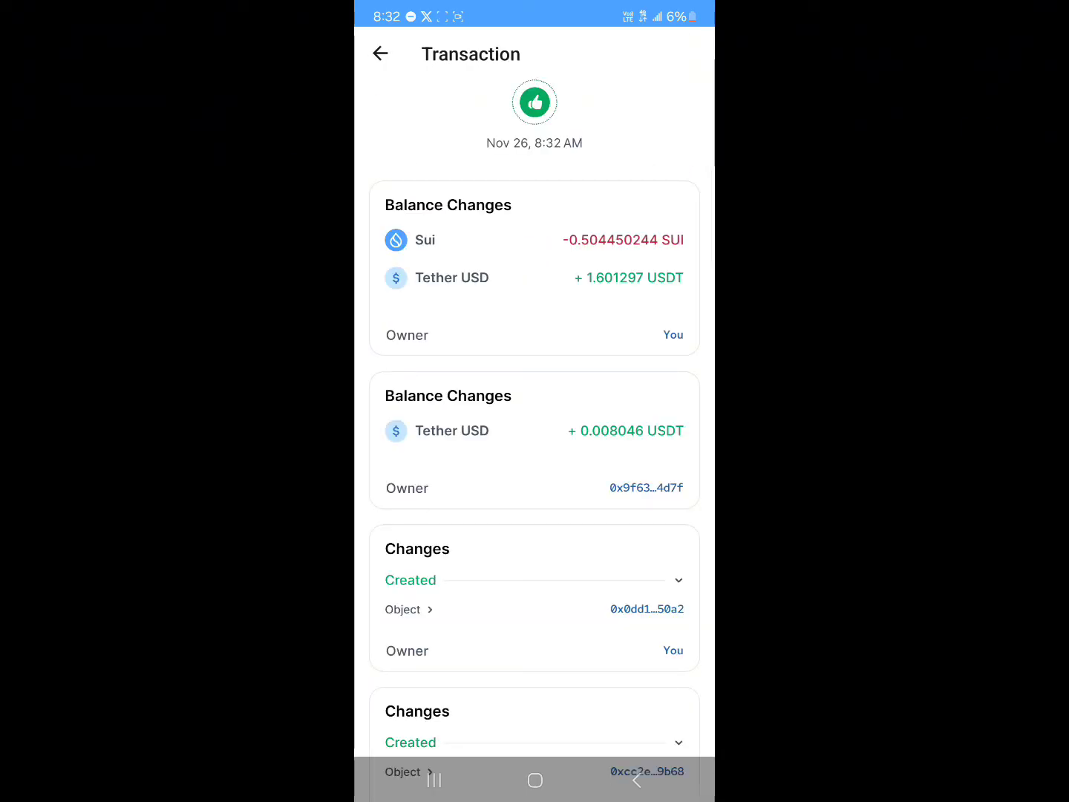
scroll(534, 417, down, 1)
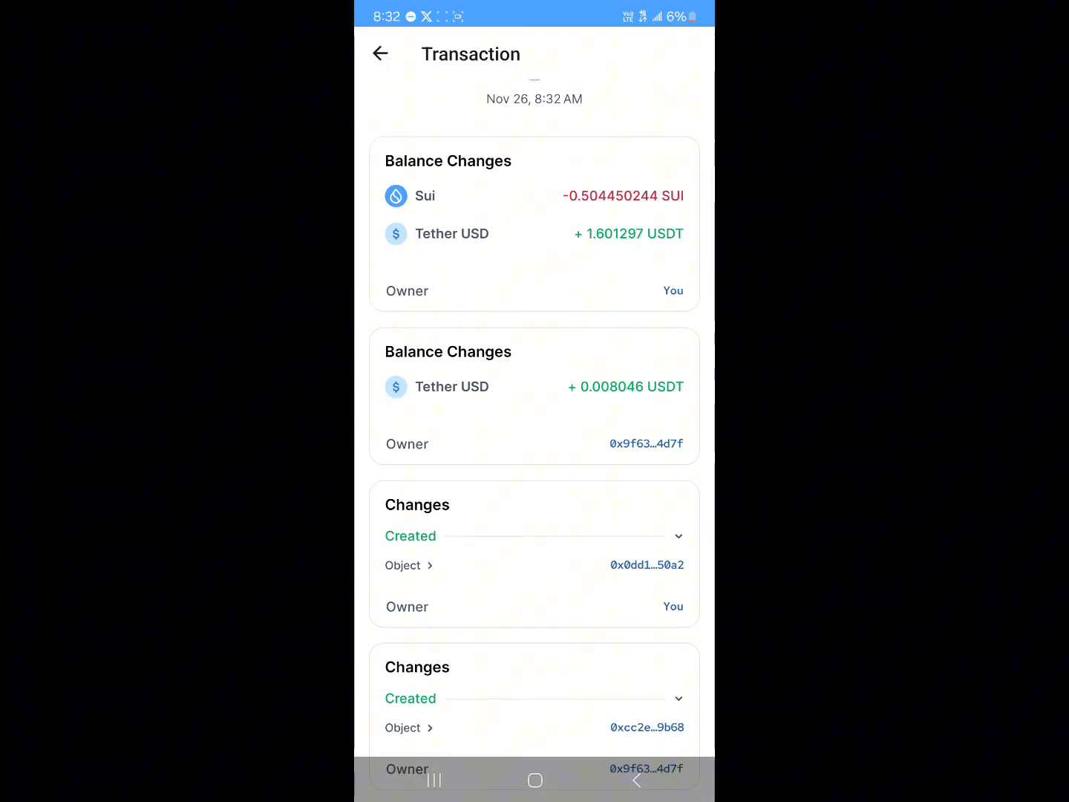
scroll(535, 418, down, 4)
scroll(535, 417, down, 1)
scroll(535, 418, down, 5)
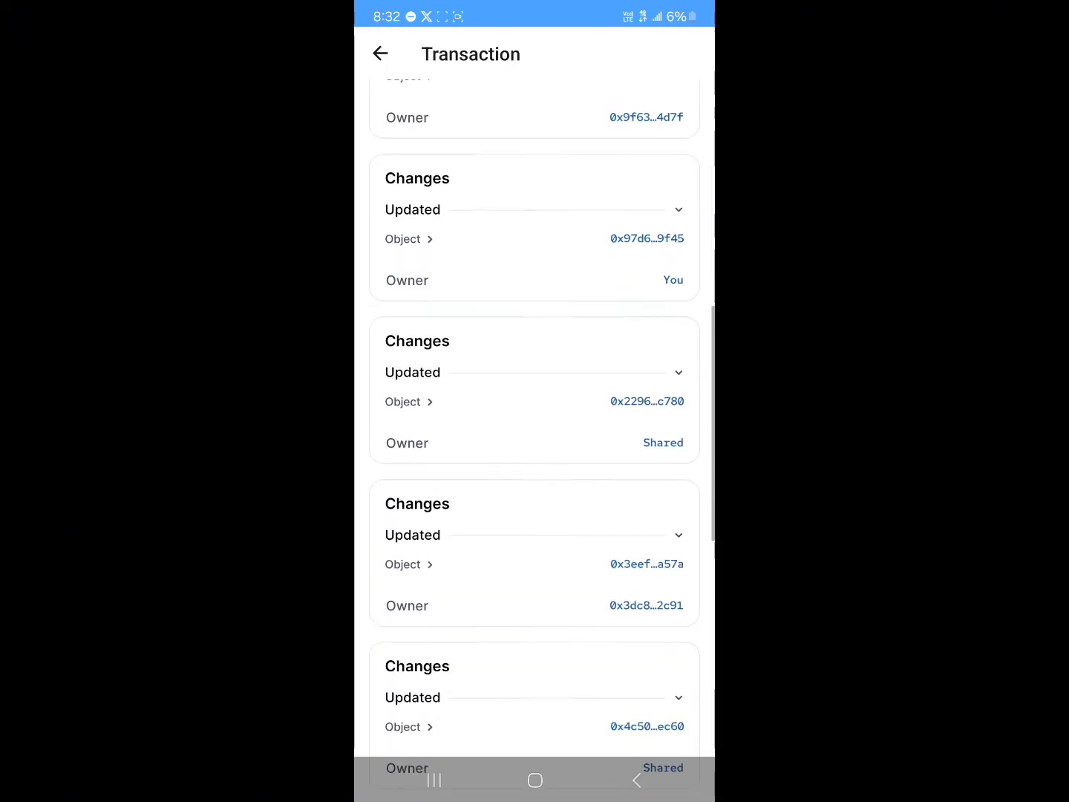
scroll(535, 418, down, 3)
scroll(535, 418, down, 4)
scroll(534, 417, up, 15)
scroll(535, 418, down, 15)
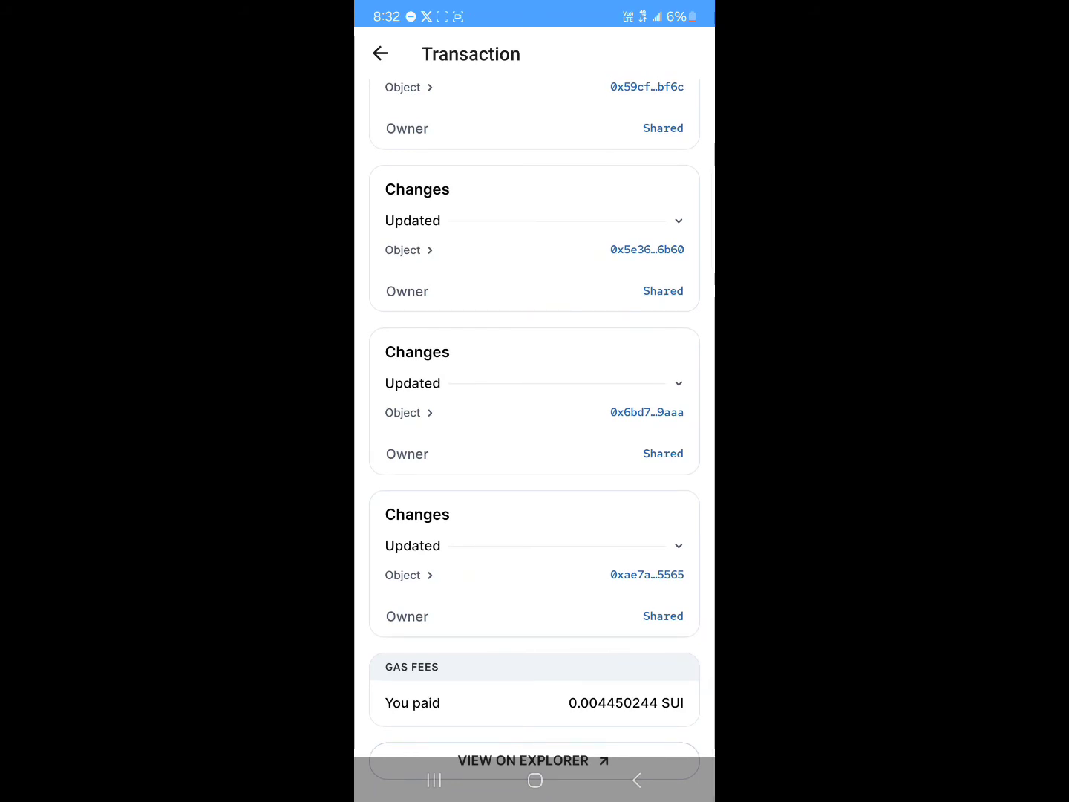
scroll(535, 417, down, 1)
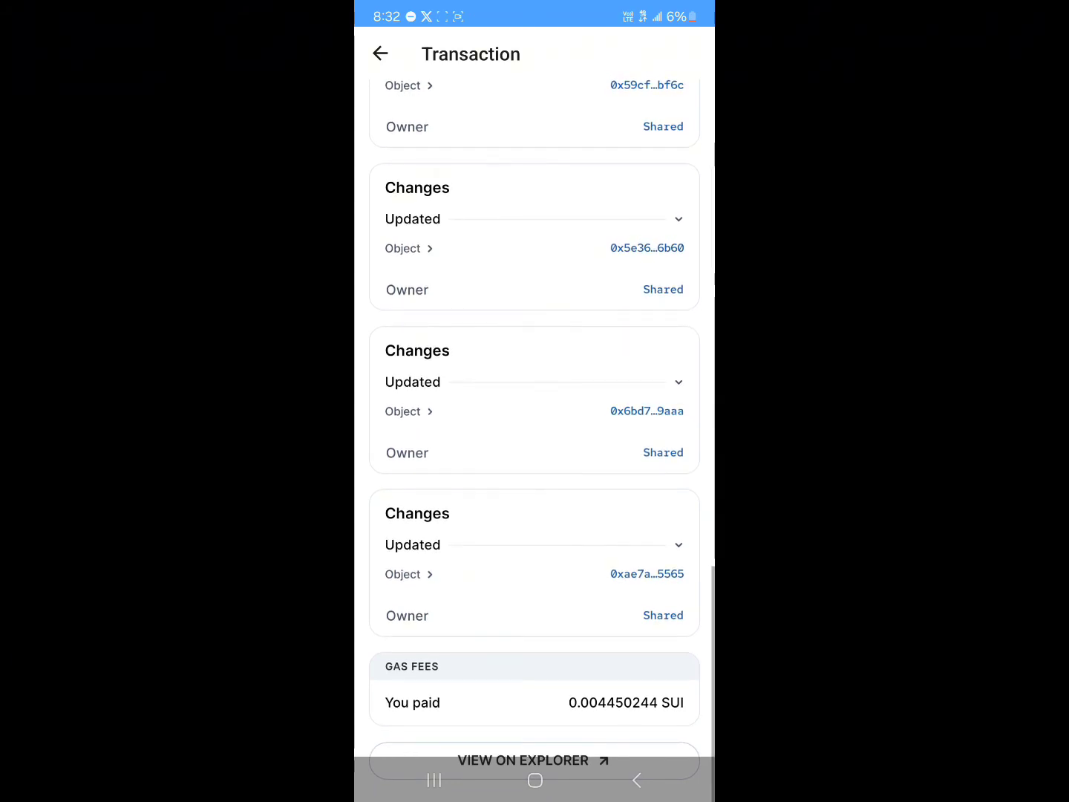
click(380, 52)
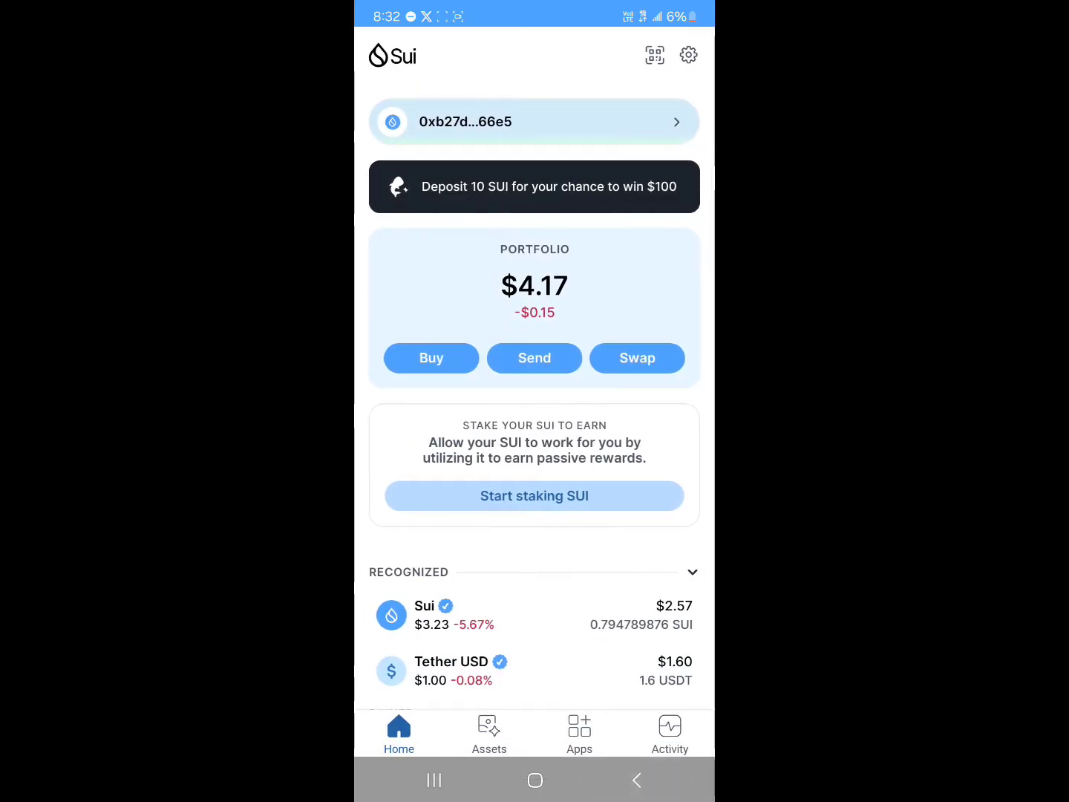
scroll(535, 410, down, 2)
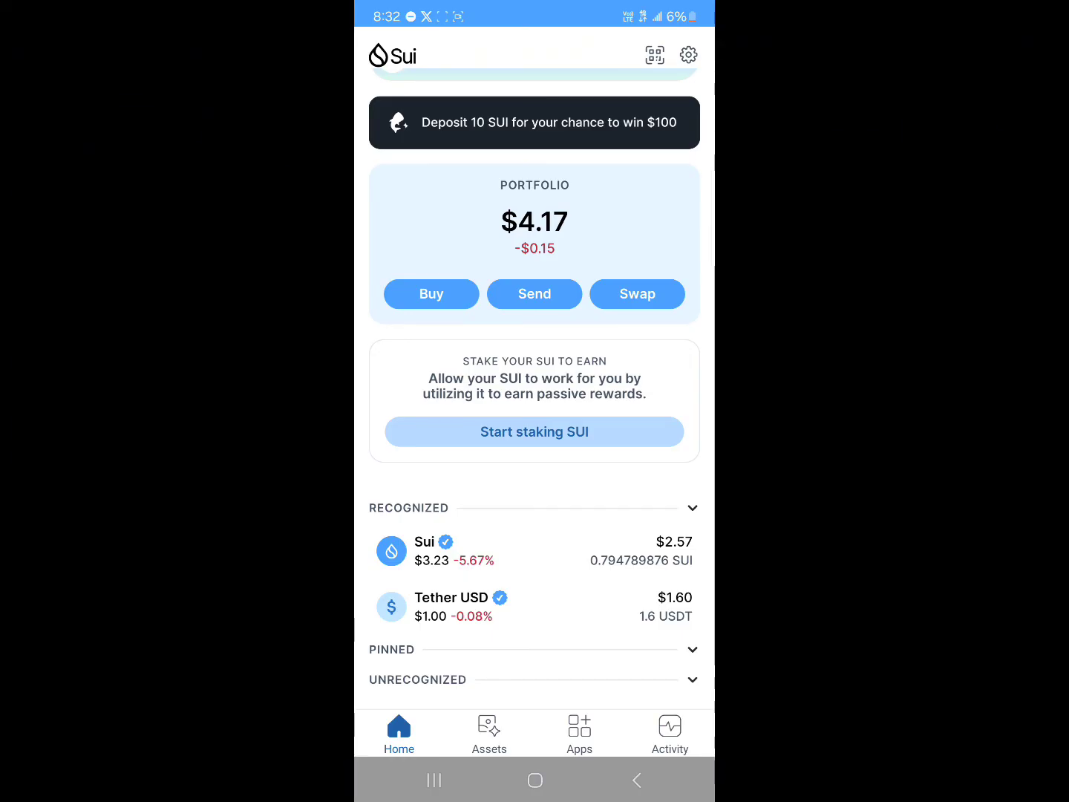
Reverse the swap to sell the full 1.601297 USDT balance for about 0.4868 SUI and submit it.
click(638, 293)
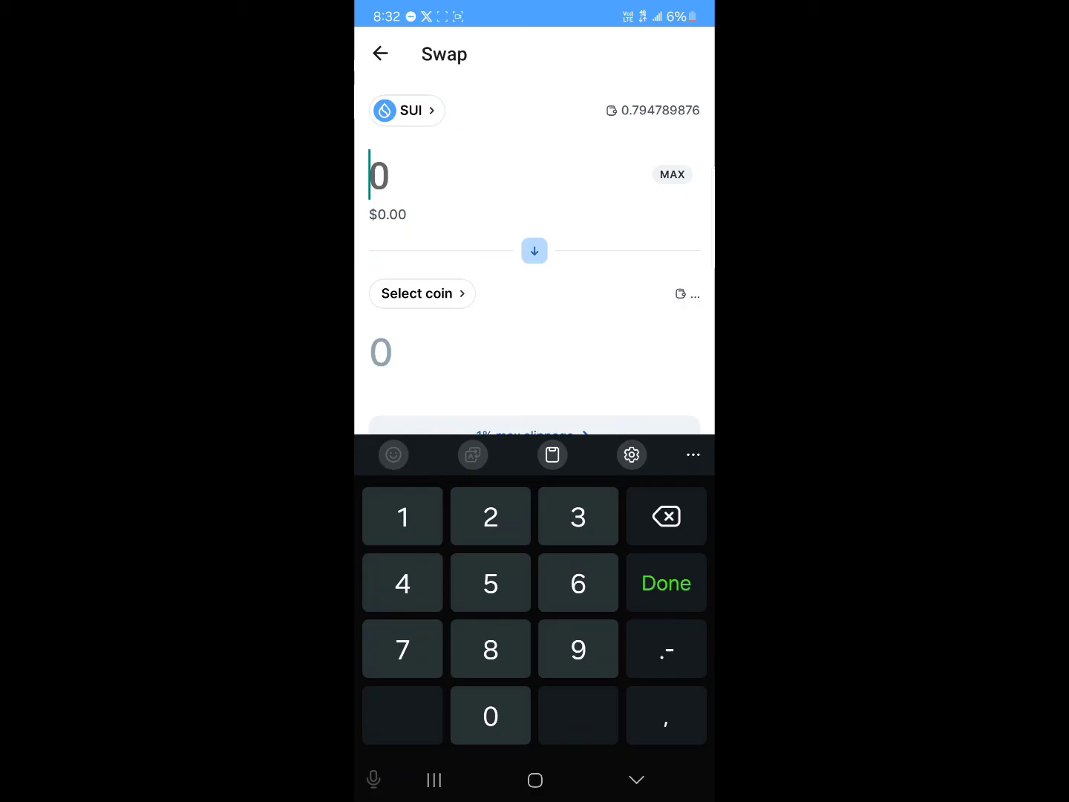
click(535, 251)
click(417, 109)
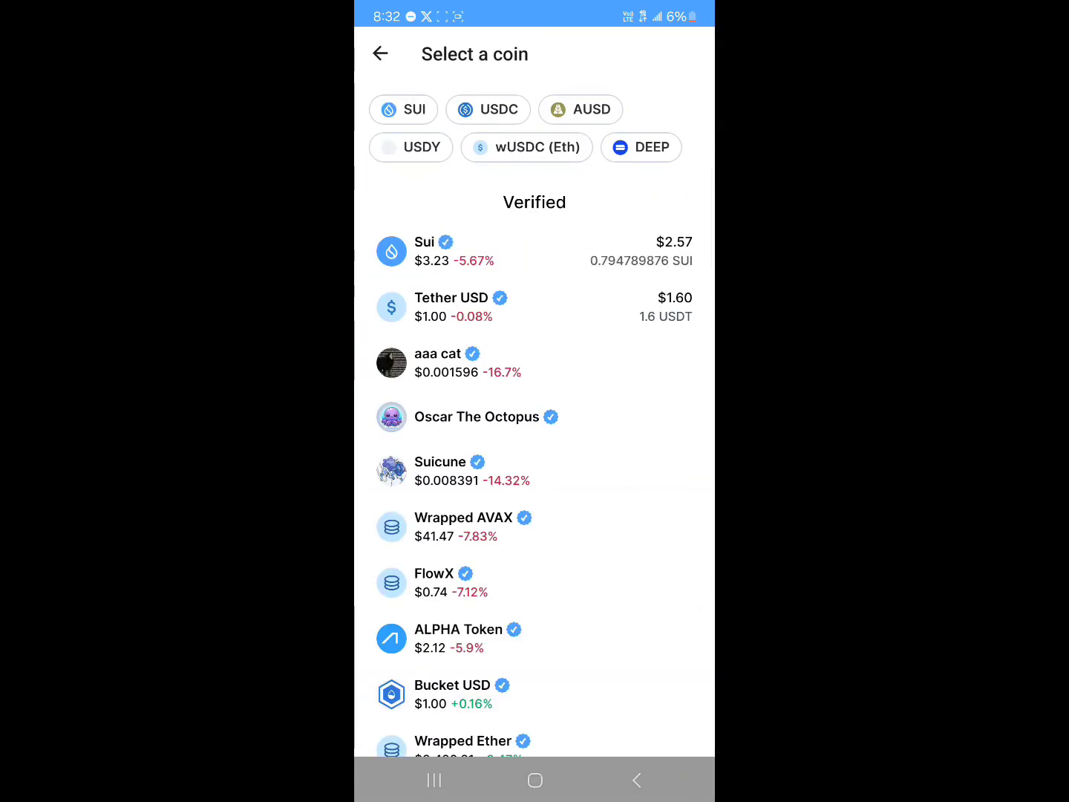
click(535, 307)
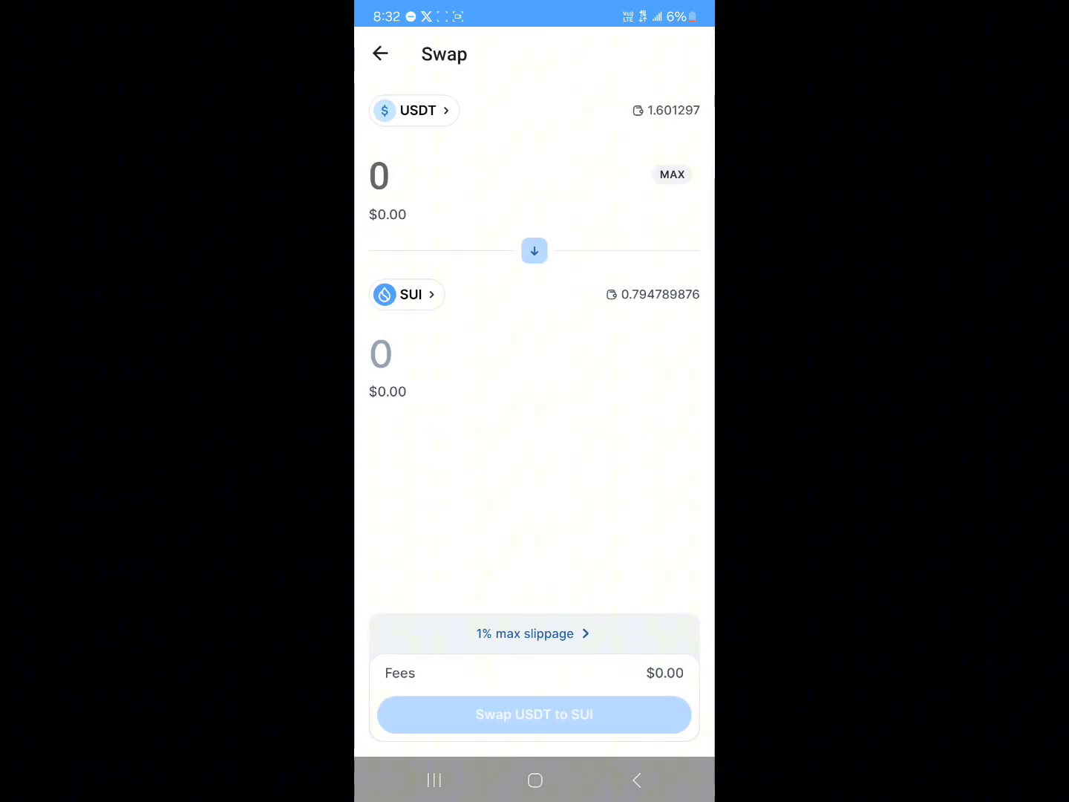
click(672, 173)
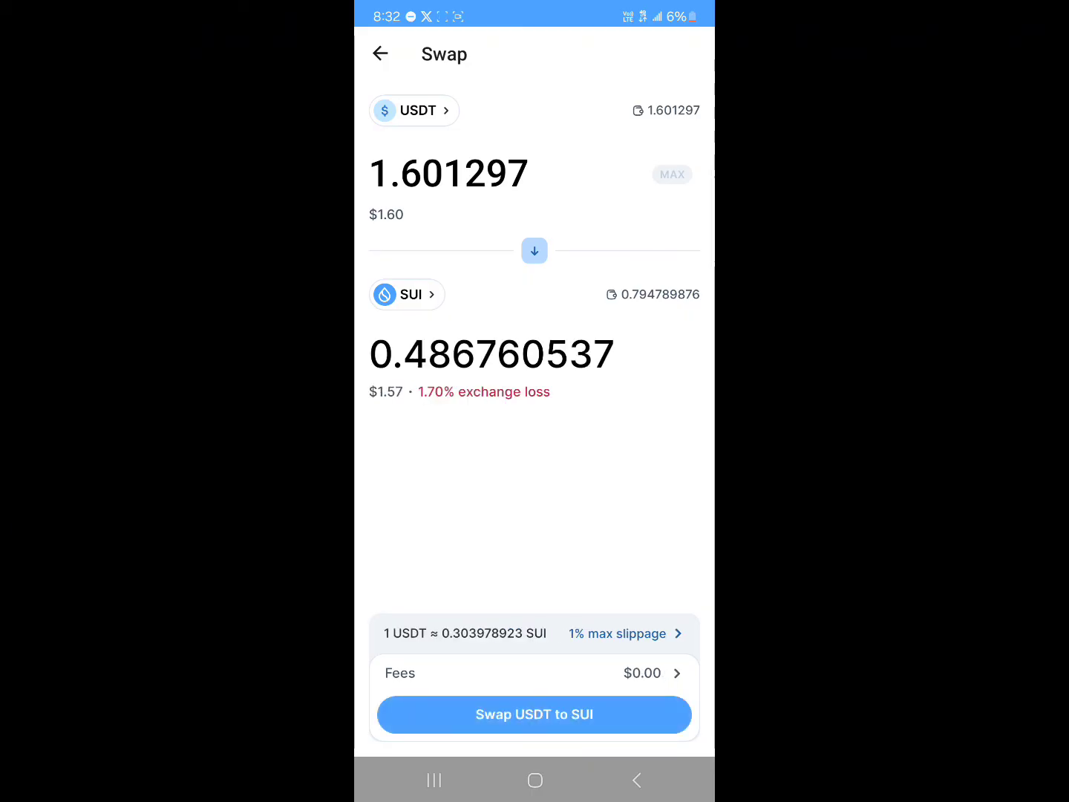
click(535, 714)
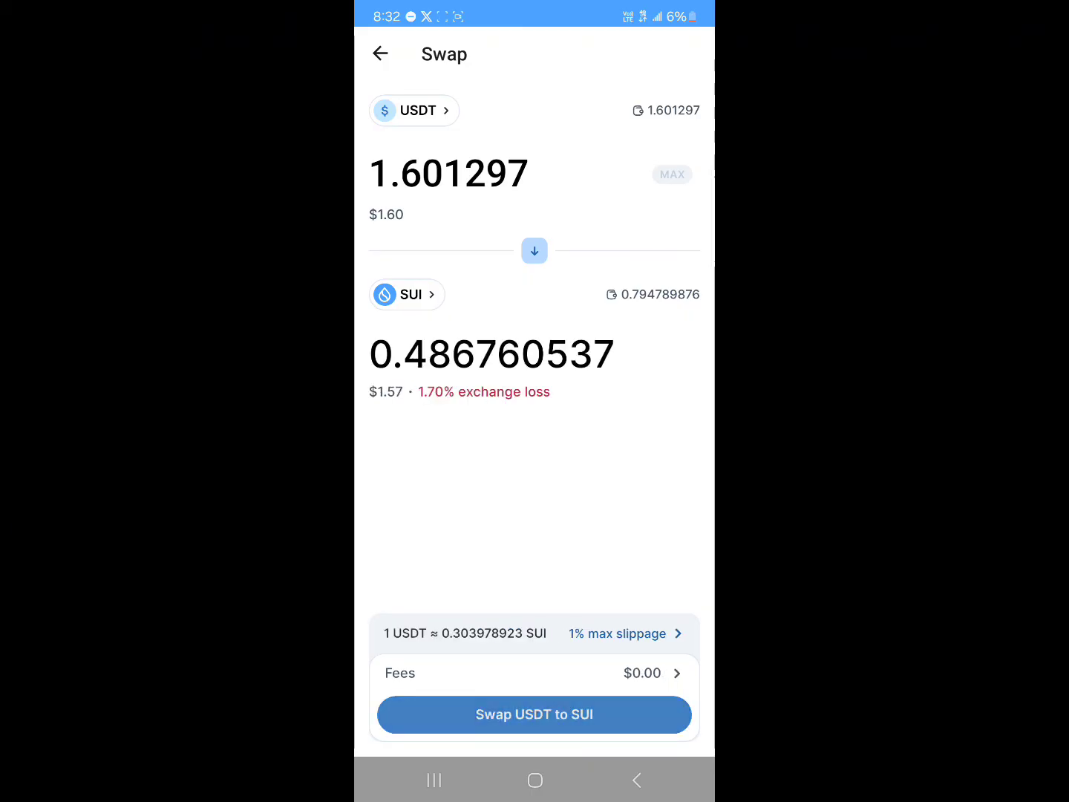